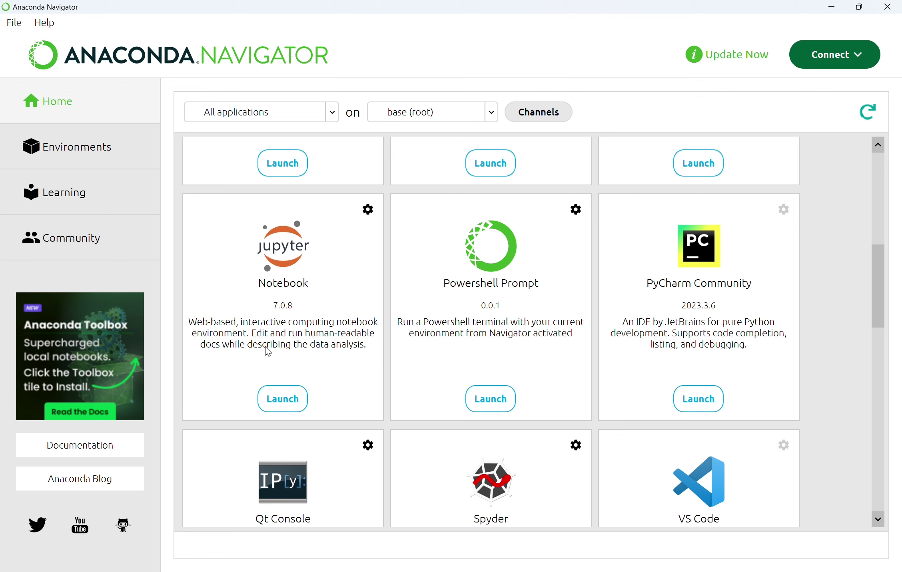
# Look through Navigator's environments, its learning documentation and training resources, and the applications on the home page.
pyautogui.click(107, 148)
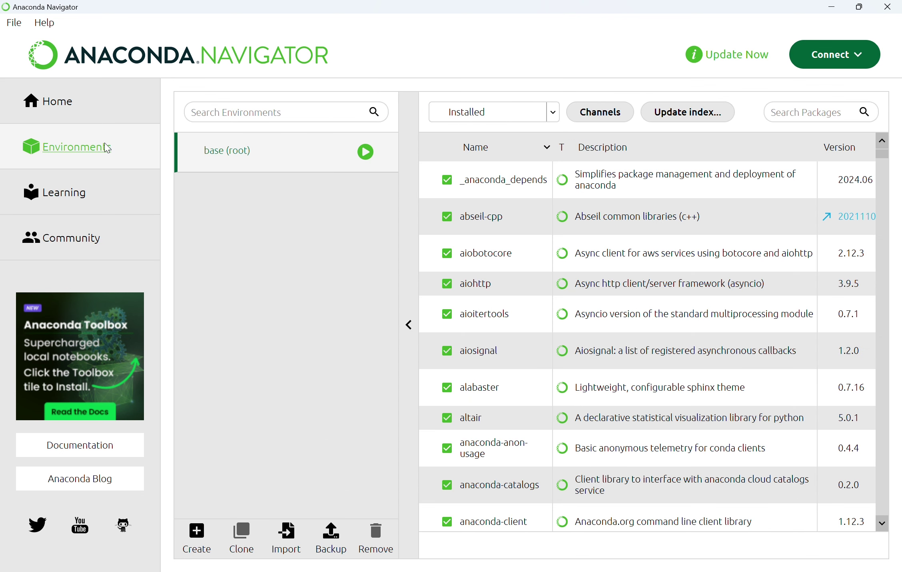
pyautogui.click(102, 188)
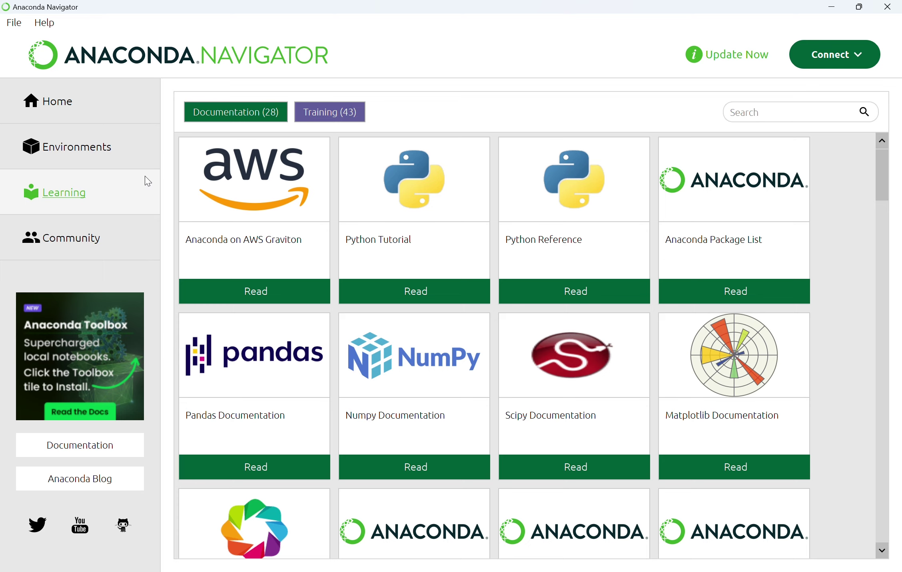
pyautogui.scroll(-5, 425, 384)
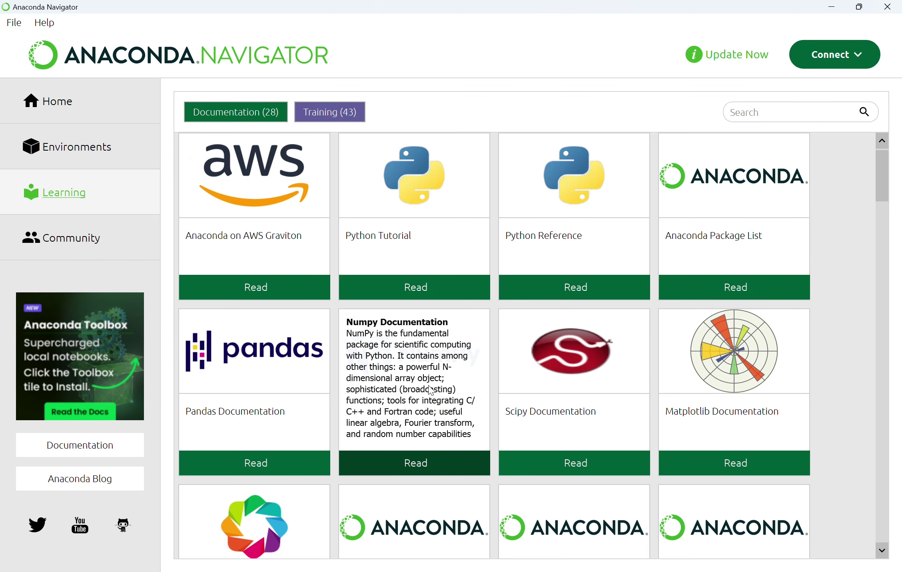
pyautogui.scroll(5, 429, 389)
pyautogui.scroll(-20, 430, 388)
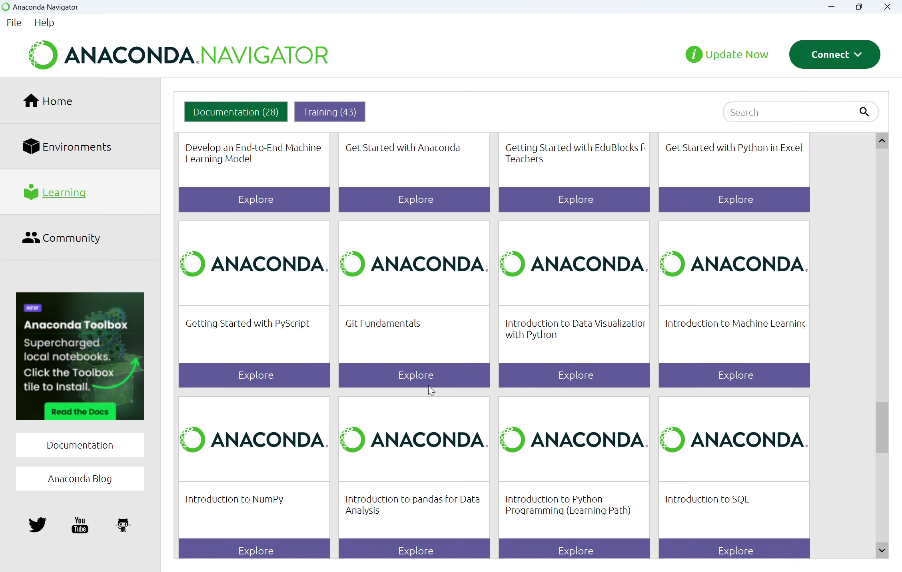
pyautogui.scroll(20, 430, 389)
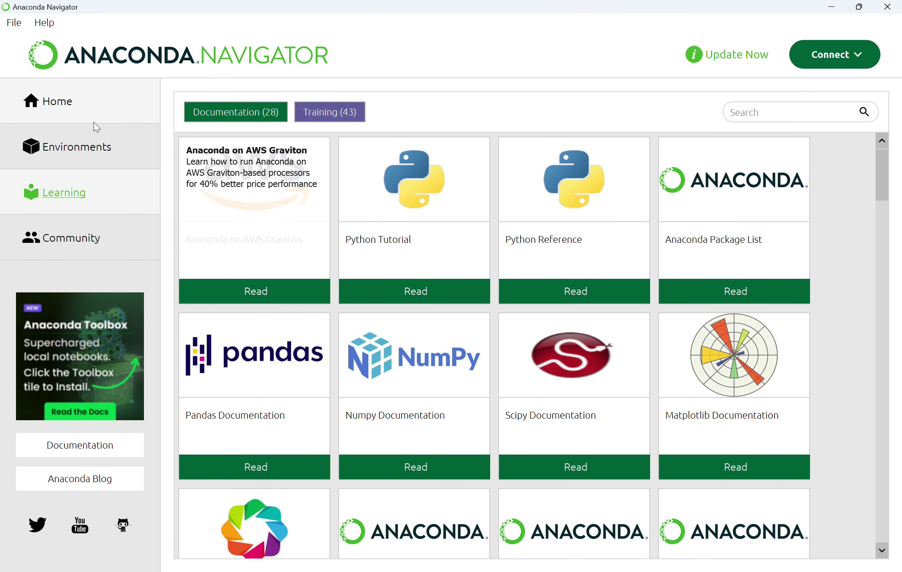
pyautogui.click(90, 122)
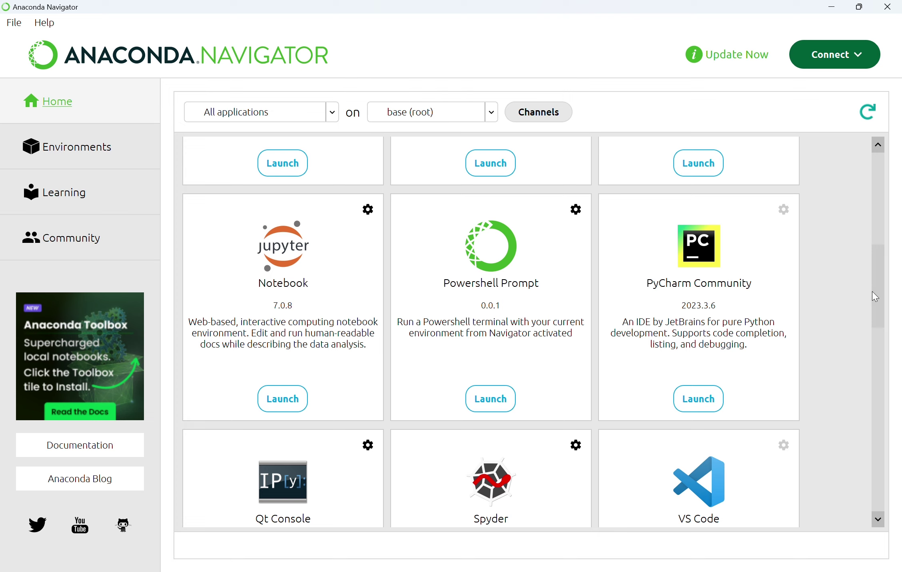
pyautogui.moveTo(876, 297); pyautogui.dragTo(878, 220)
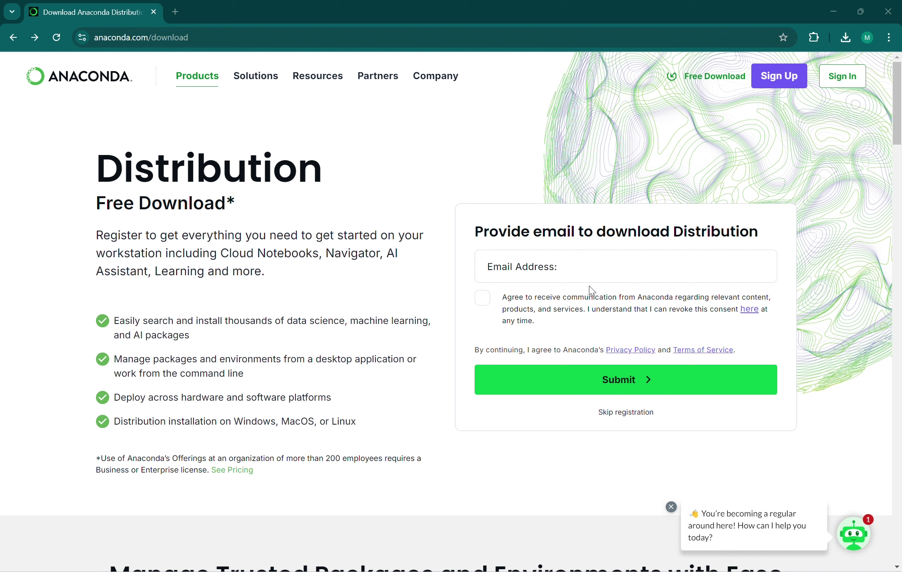
# Skip the registration and save the Windows 64-Bit Graphical Installer for Python 3.12 to the Downloads folder.
pyautogui.click(626, 414)
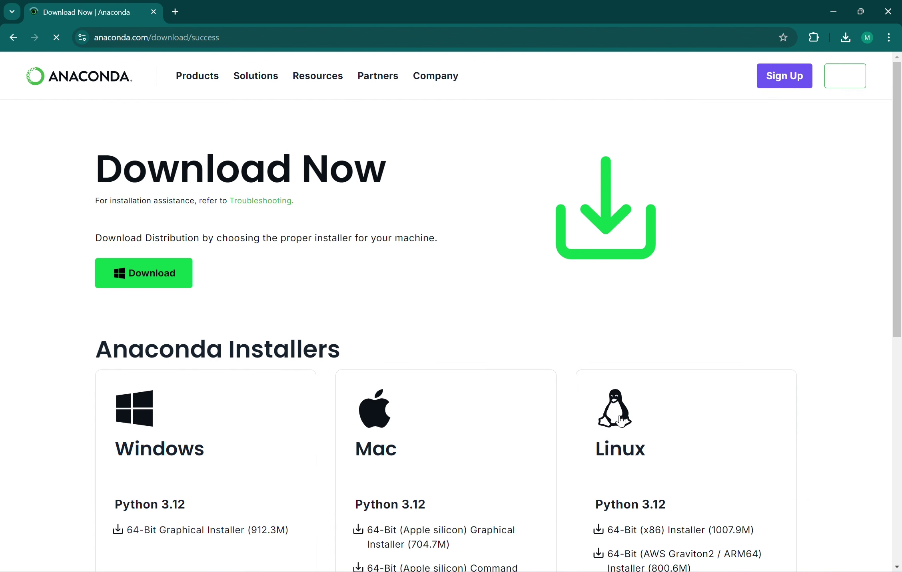
pyautogui.scroll(-3, 402, 459)
pyautogui.scroll(-1, 402, 459)
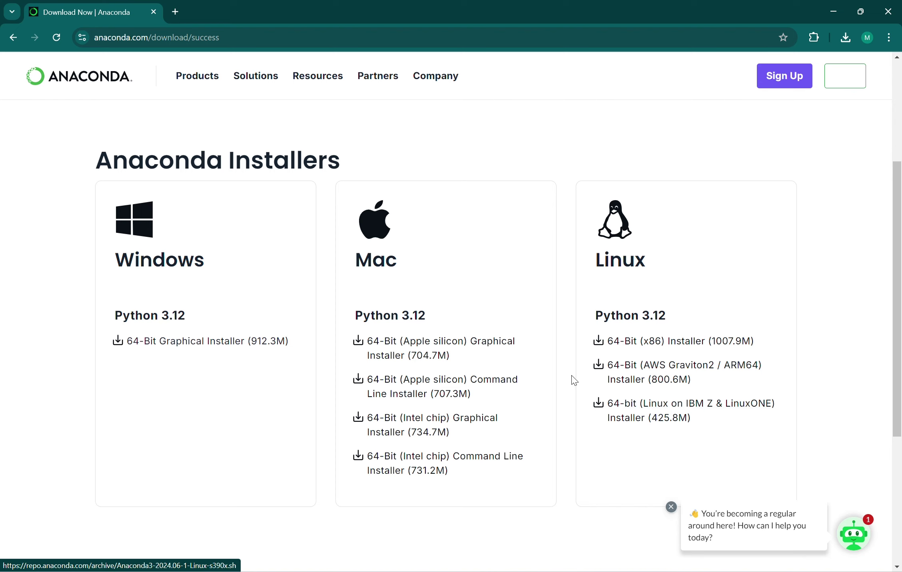
pyautogui.click(200, 351)
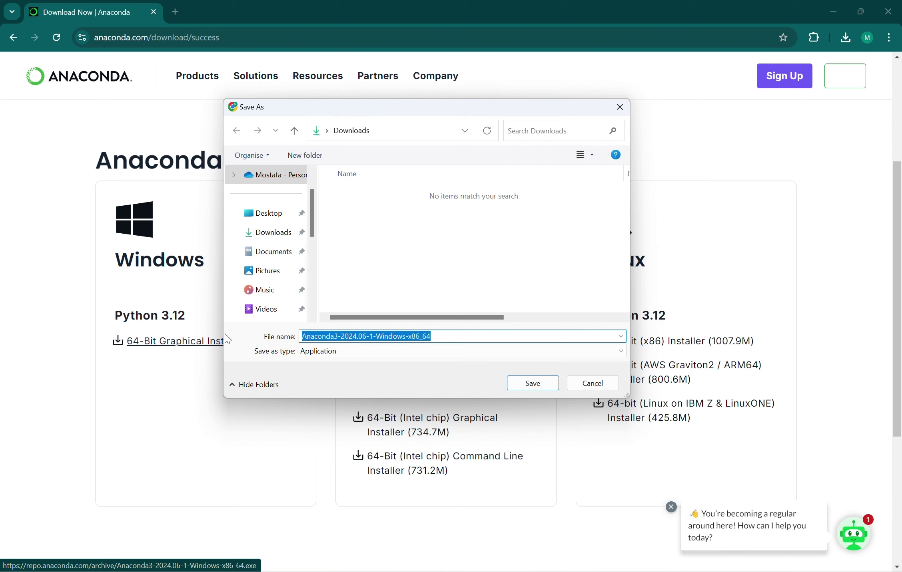
pyautogui.click(279, 235)
pyautogui.scroll(-5, 276, 240)
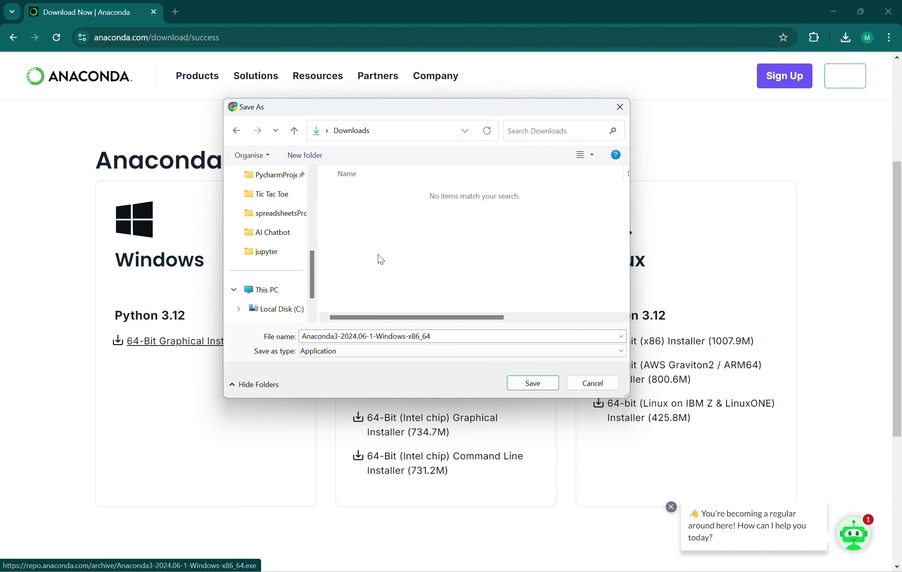
pyautogui.click(538, 384)
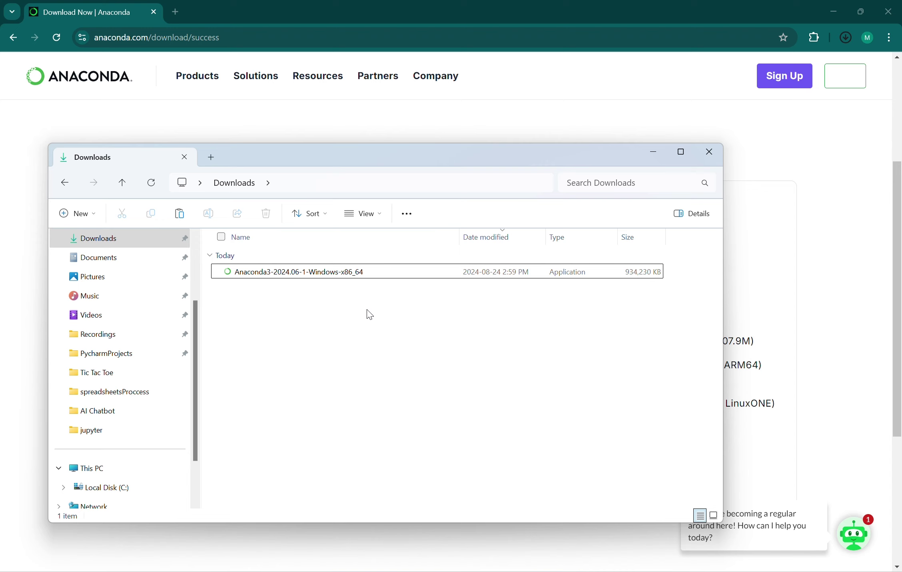
# Run the downloaded Anaconda3 installer, accept the license agreement and choose to install for Just Me.
pyautogui.doubleClick(330, 276)
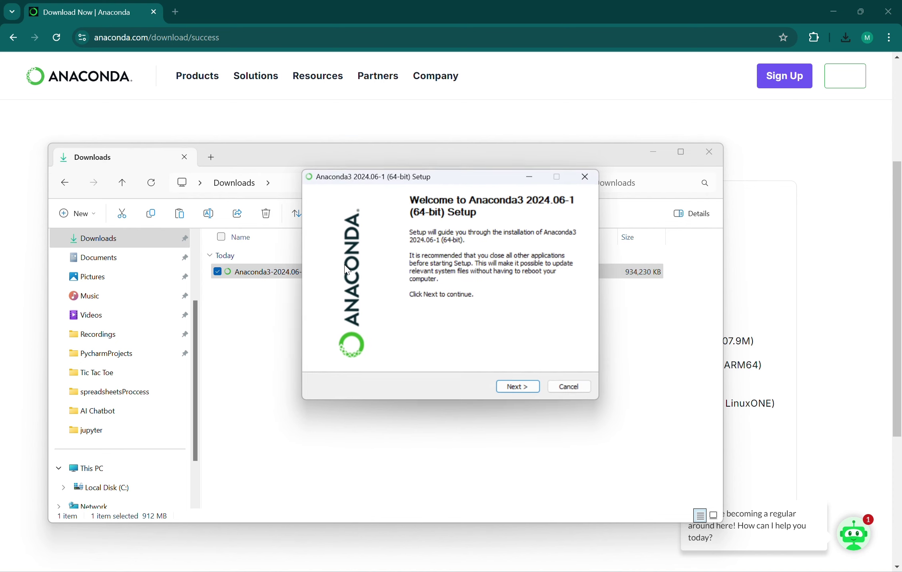
pyautogui.click(518, 388)
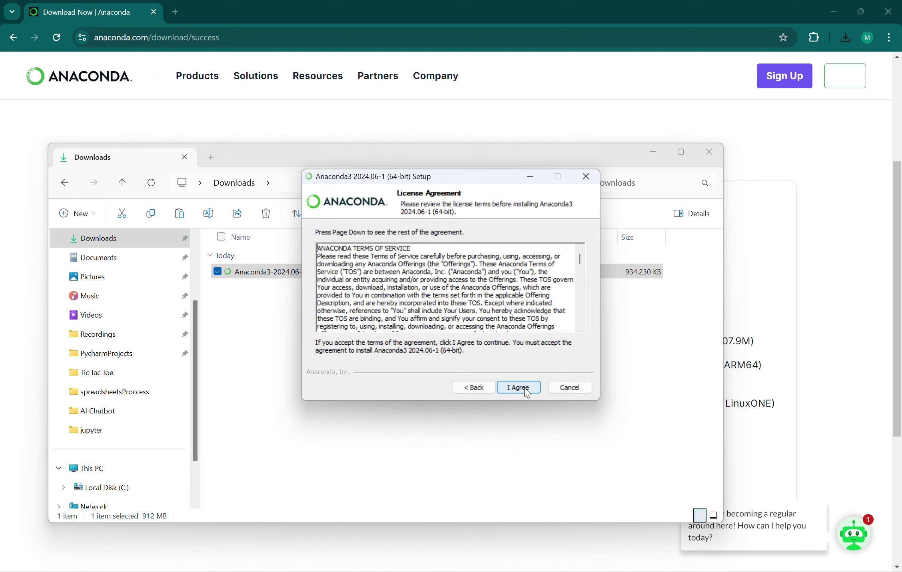
pyautogui.click(526, 389)
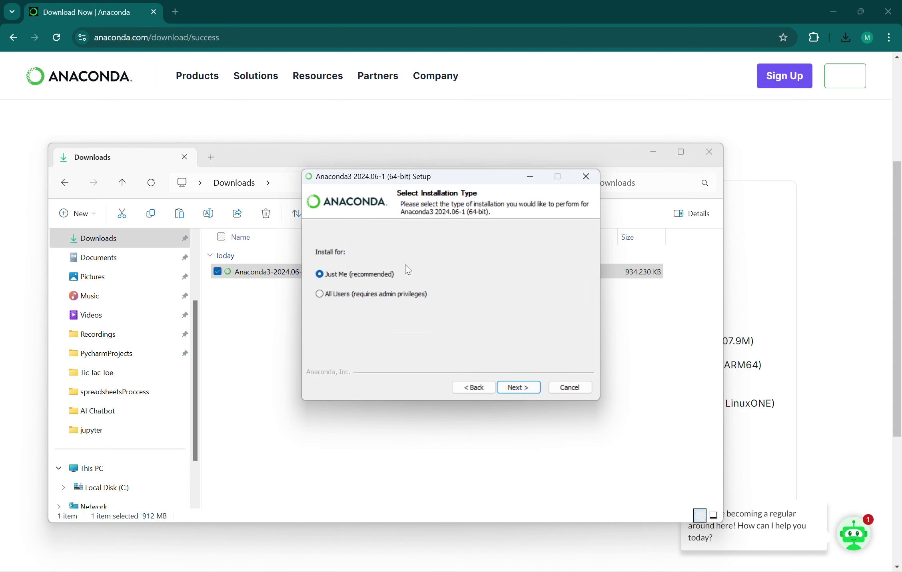
pyautogui.click(523, 389)
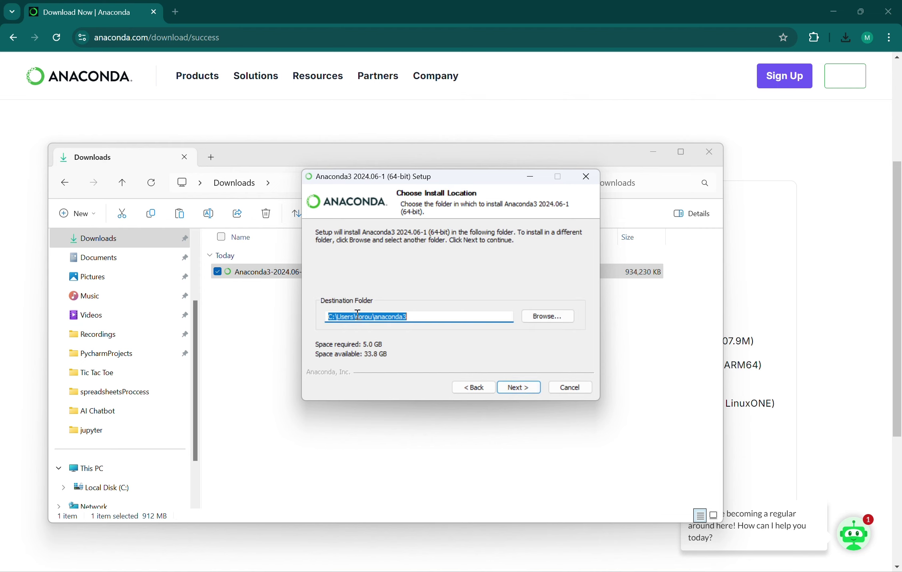
pyautogui.click(522, 388)
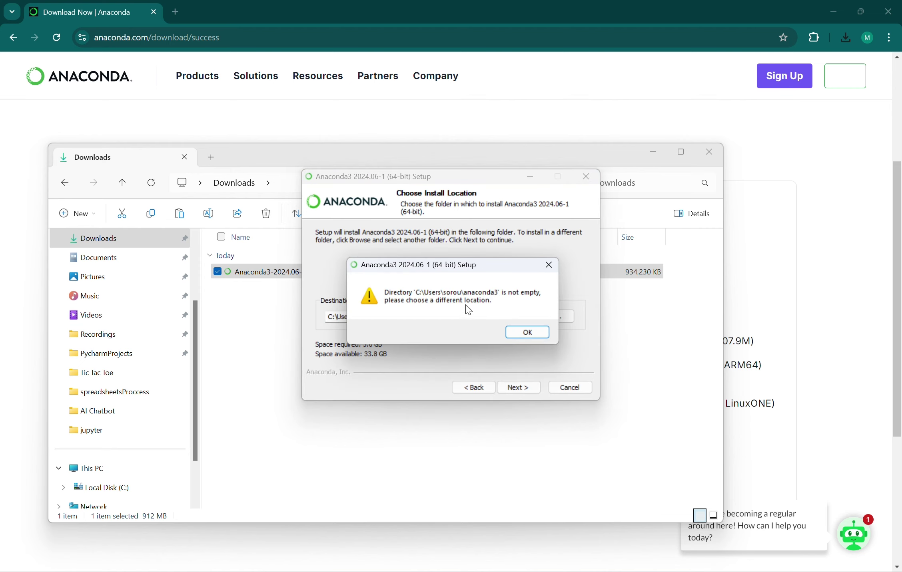
pyautogui.click(528, 333)
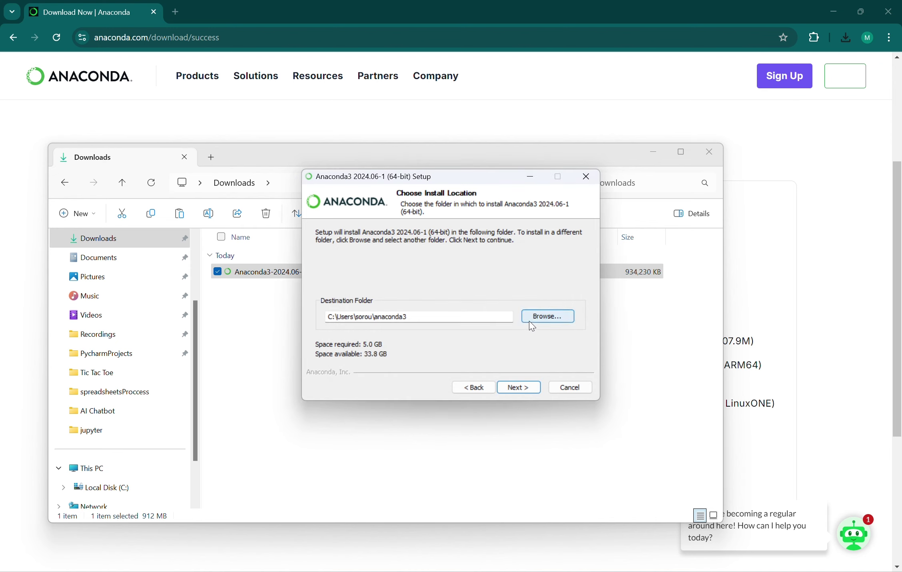
pyautogui.click(531, 320)
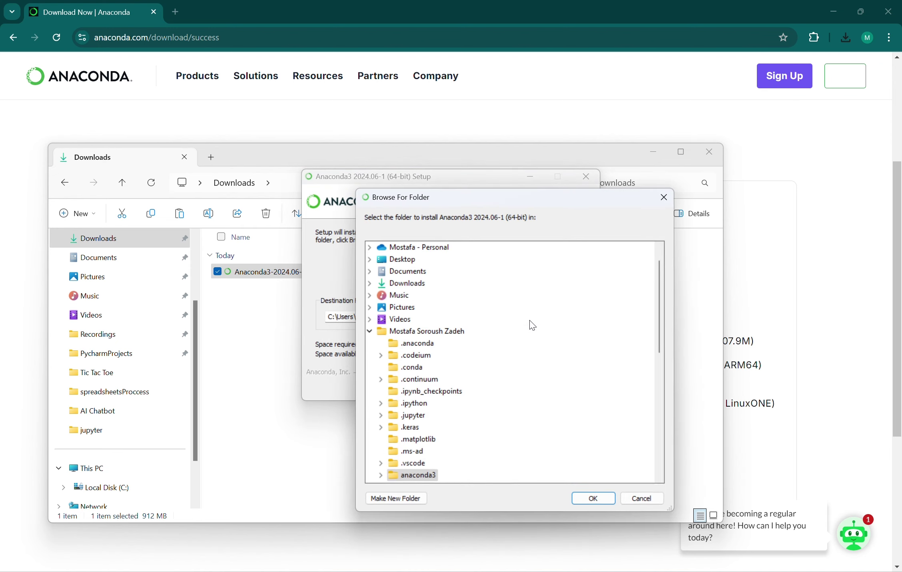
pyautogui.scroll(-2, 477, 382)
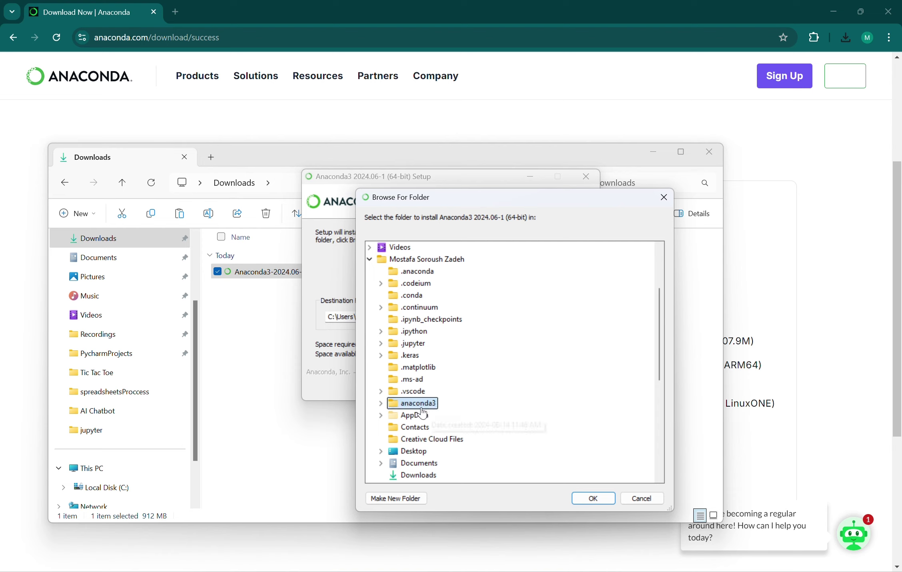
pyautogui.doubleClick(383, 404)
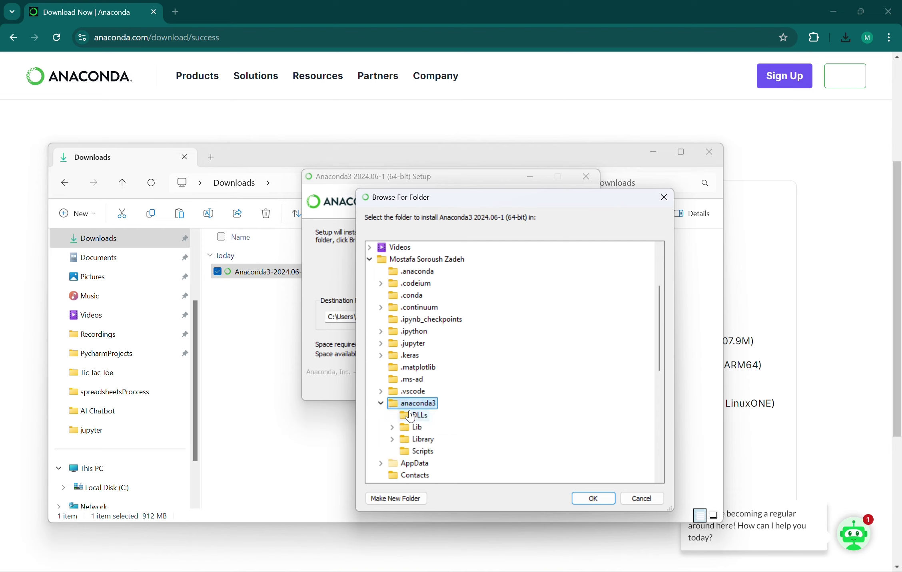
pyautogui.click(382, 403)
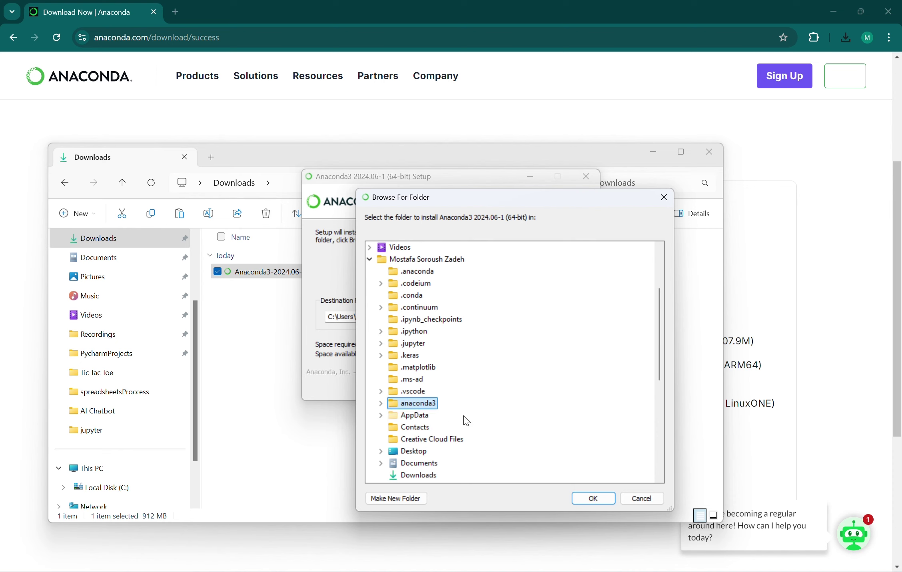
pyautogui.click(633, 499)
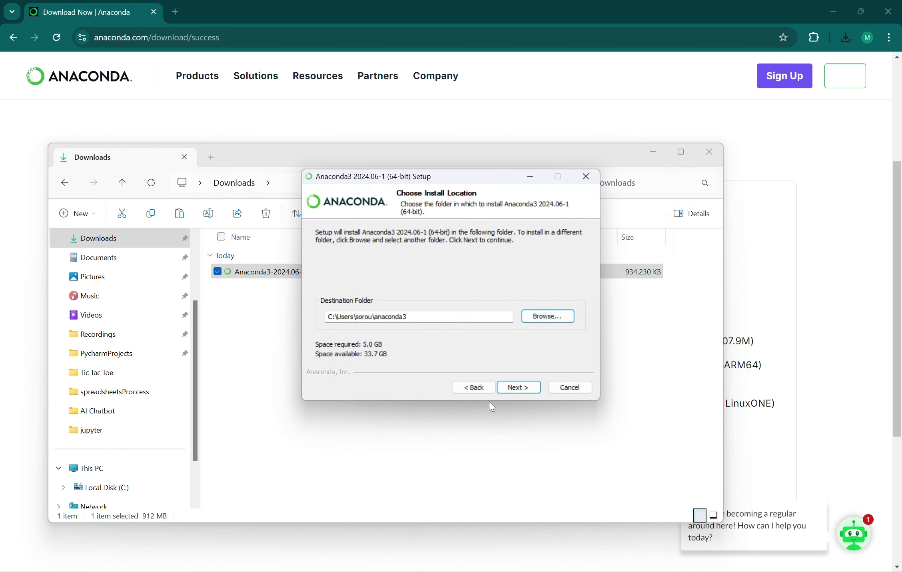
# Change the last folder of the destination path to anaconda and install with only shortcut creation enabled.
pyautogui.click(419, 317)
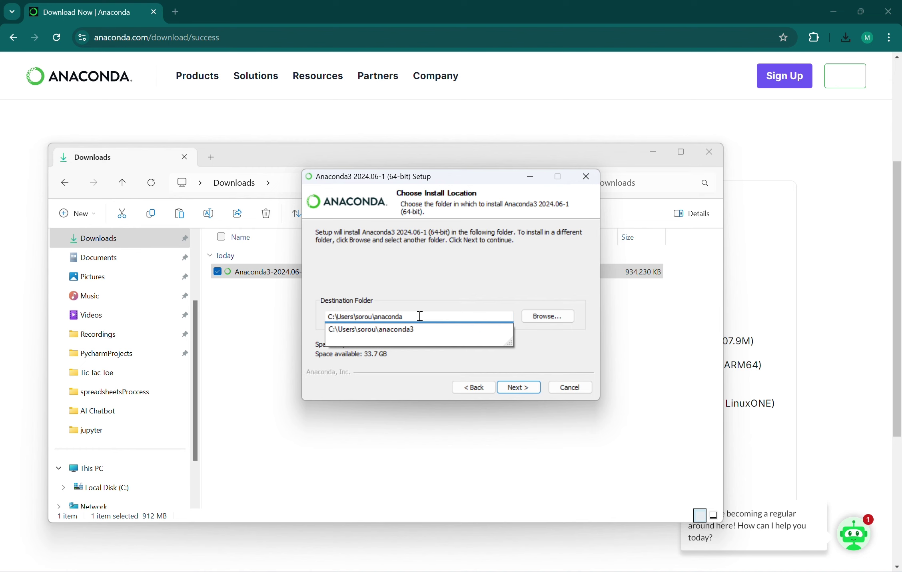
pyautogui.click(525, 389)
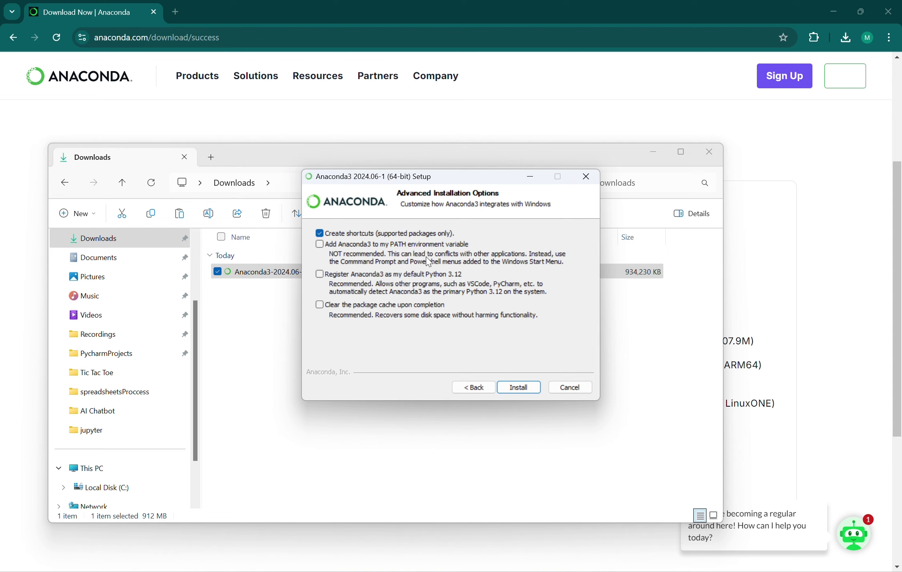
pyautogui.click(529, 390)
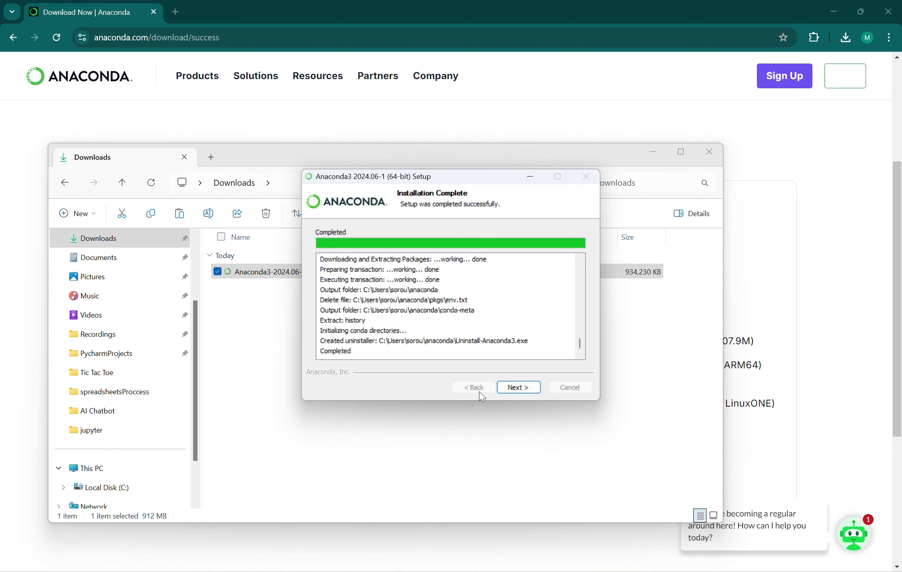
# Finish the Anaconda3 setup with Launch Anaconda Navigator and Getting Started with Anaconda Distribution enabled.
pyautogui.click(502, 390)
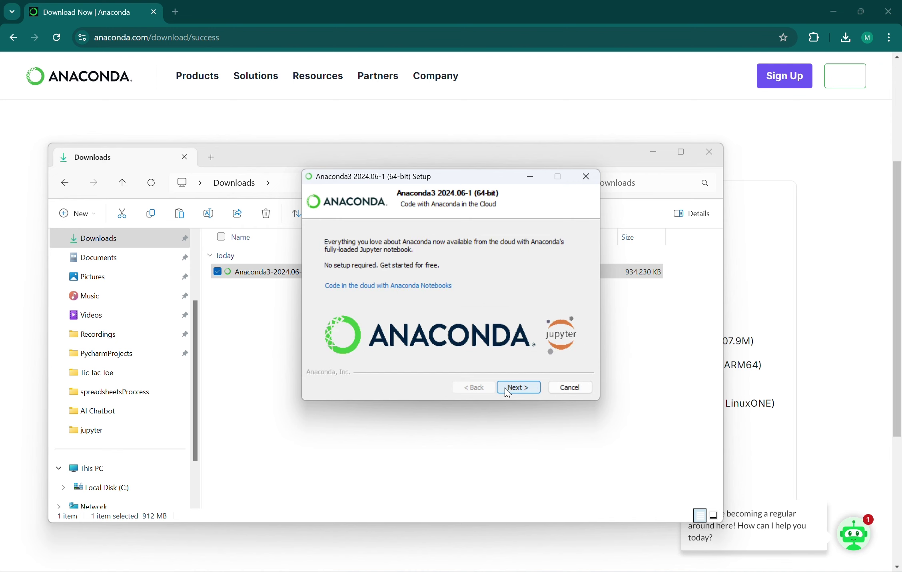
pyautogui.click(508, 392)
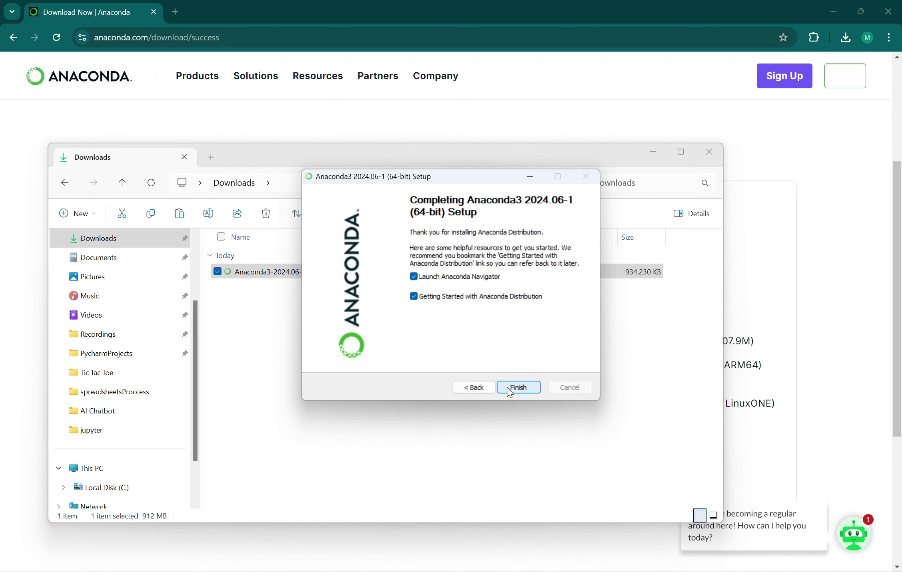
pyautogui.click(518, 387)
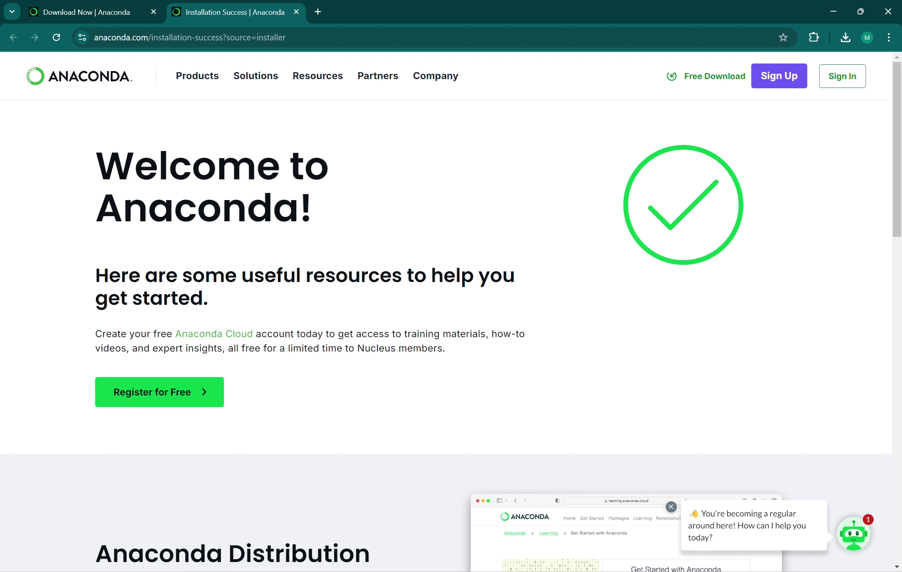
# Search Windows for "ana" and launch Anaconda Navigator.
pyautogui.click(298, 570)
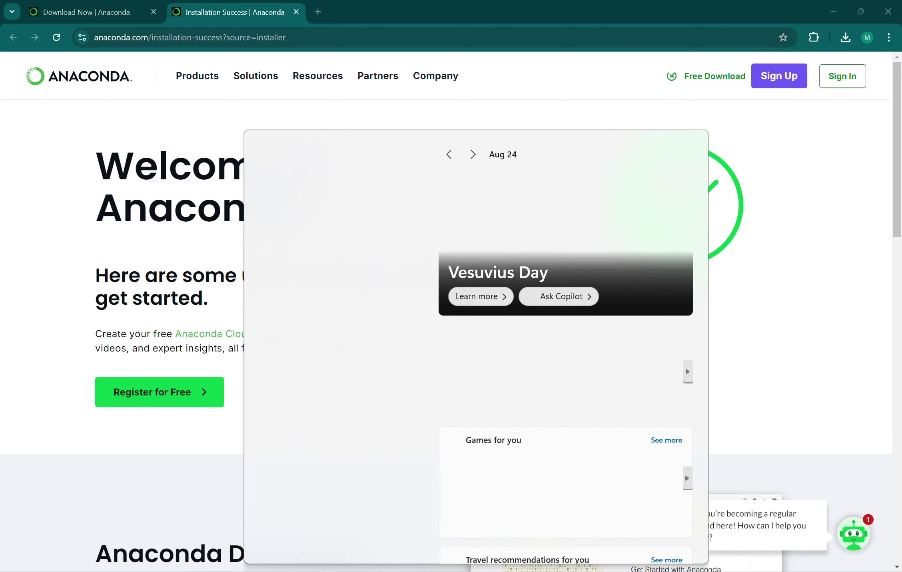
pyautogui.write('a')
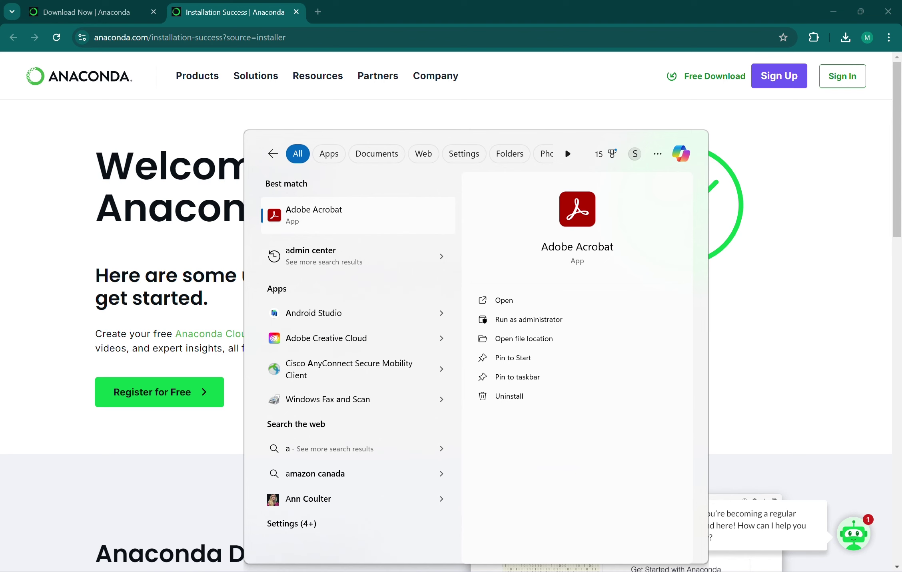
pyautogui.write('n')
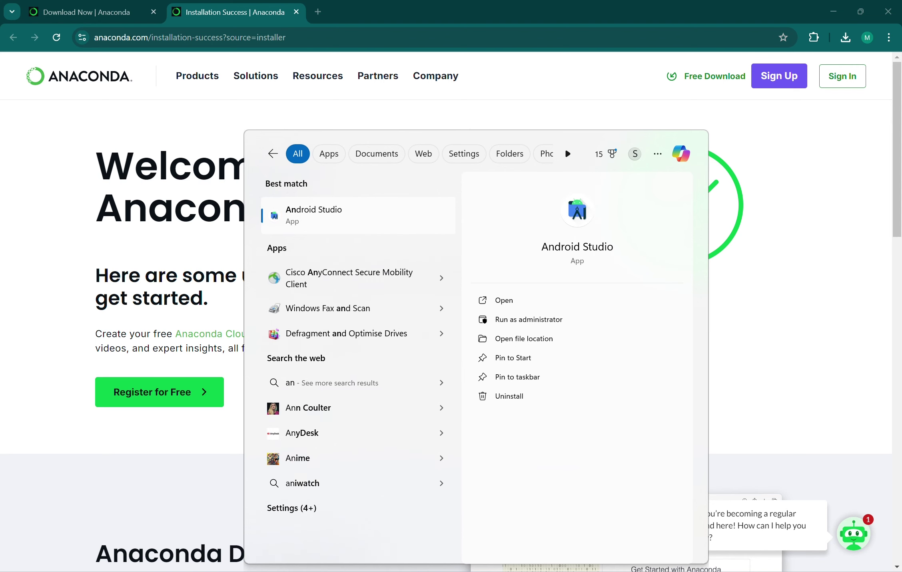
pyautogui.write('a')
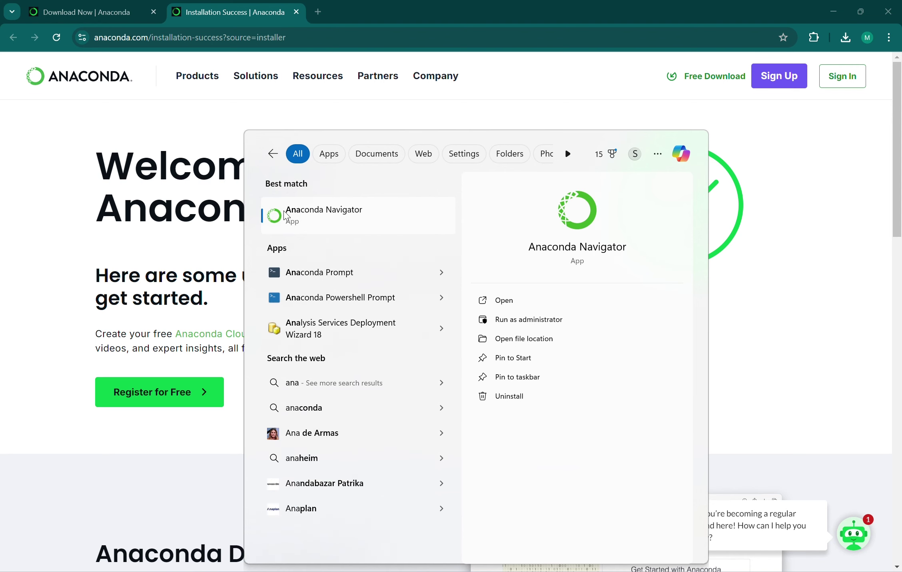
pyautogui.click(285, 215)
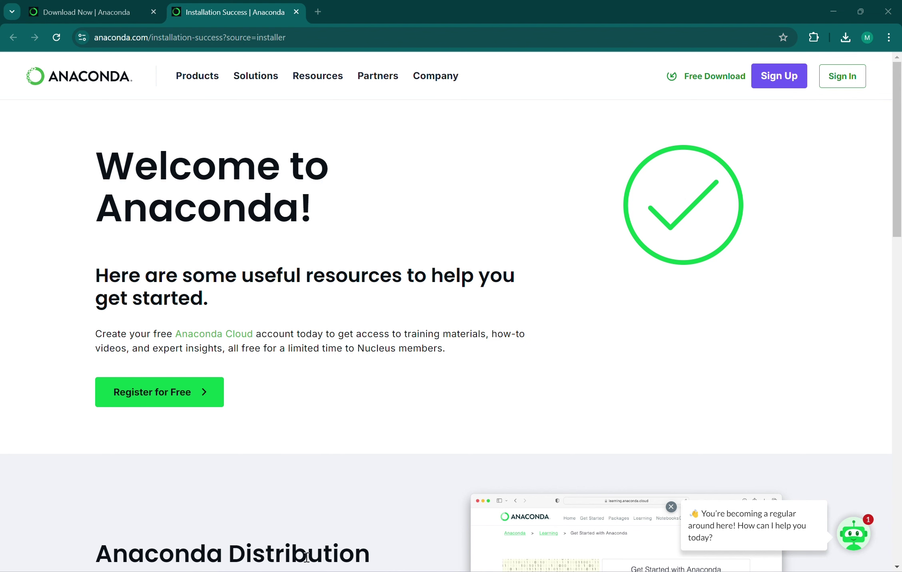
# Reopen Anaconda Navigator from the recent Windows searches and decline the update offer with the option not to show it again.
pyautogui.press('super+s')
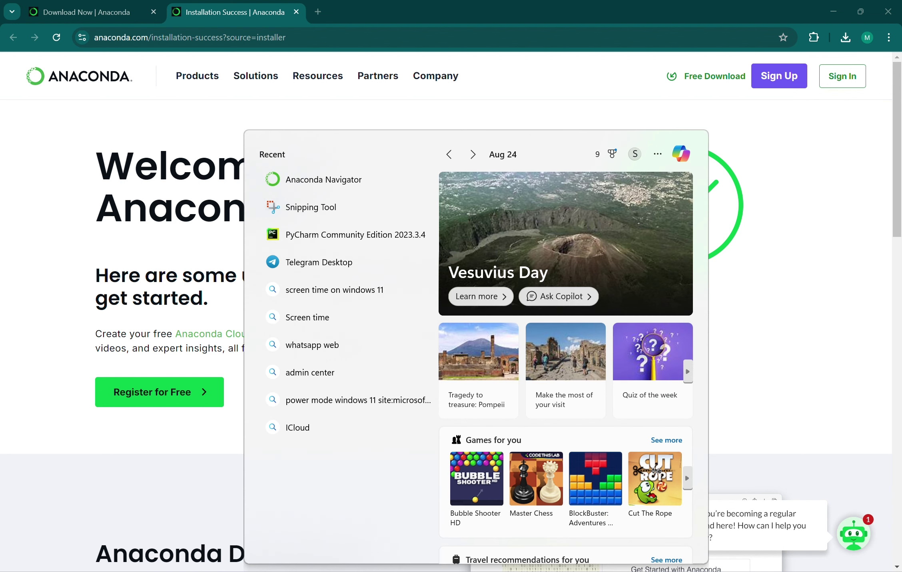
pyautogui.click(361, 190)
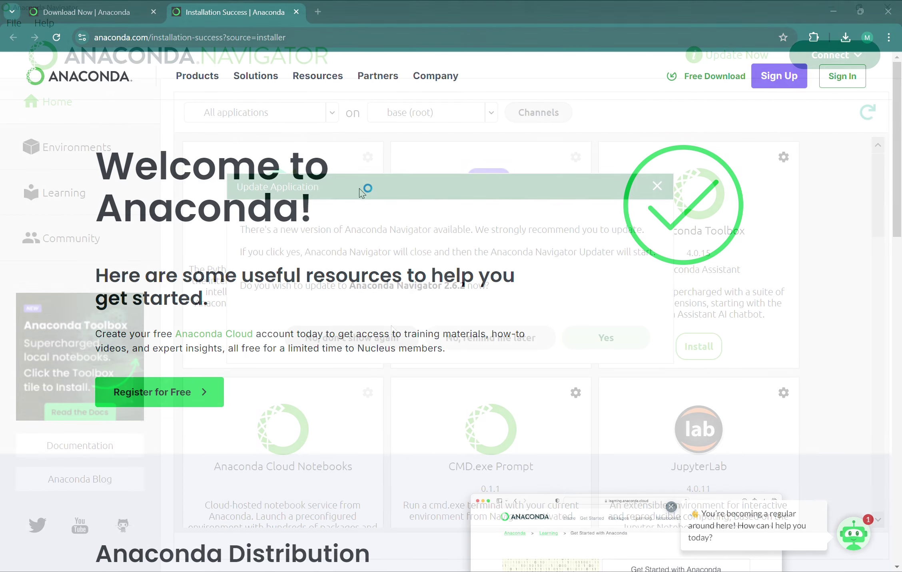
pyautogui.click(377, 341)
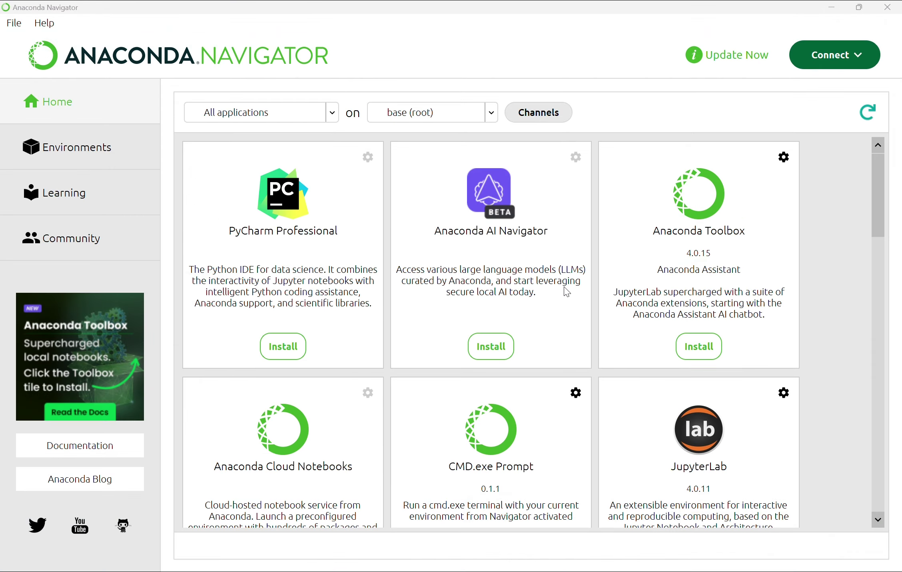
# Launch Jupyter Notebook 7.0.8 from the Anaconda Navigator application list for the base (root) environment.
pyautogui.scroll(-3, 566, 288)
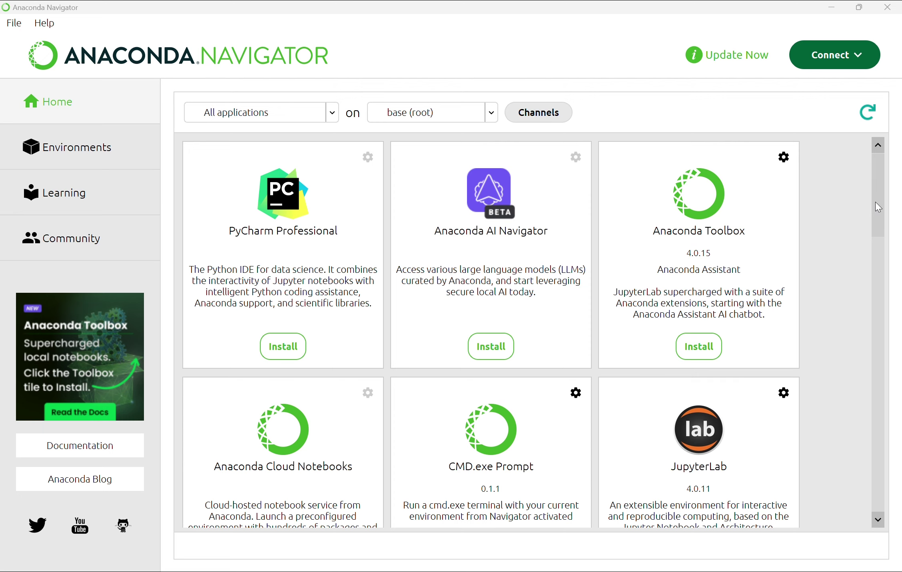
pyautogui.moveTo(876, 201); pyautogui.dragTo(861, 286)
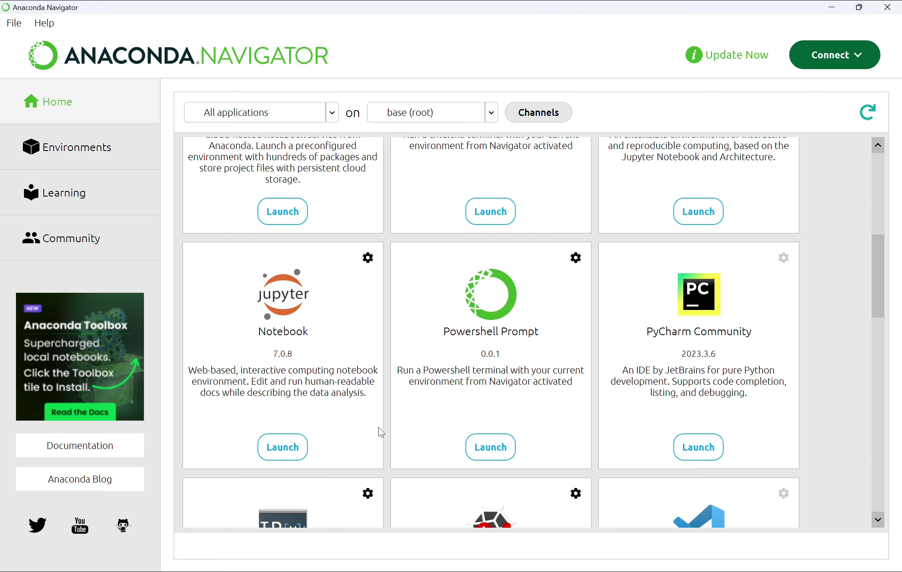
pyautogui.click(290, 448)
pyautogui.moveTo(627, 571)
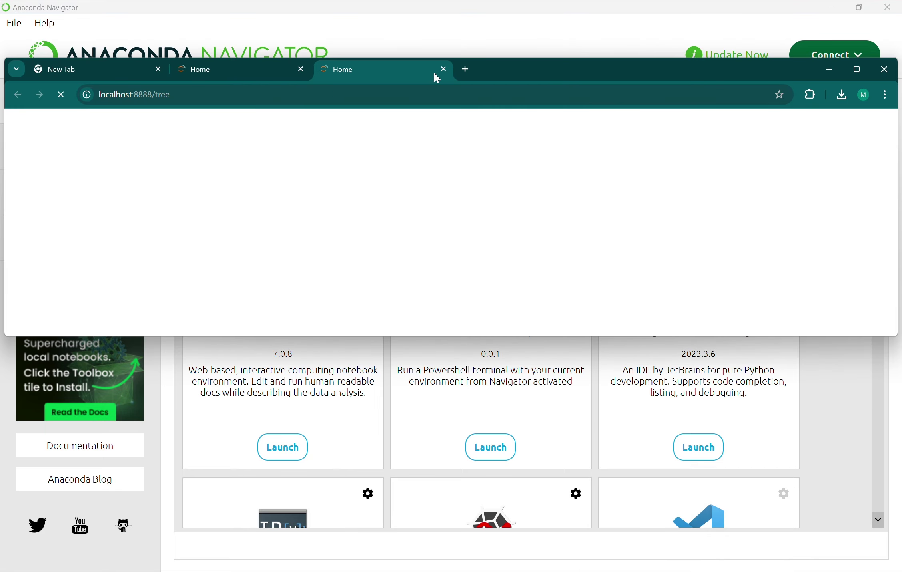
# Close the duplicate Jupyter Home tab at localhost:8888/tree and maximize the browser window with the remaining one.
pyautogui.click(443, 70)
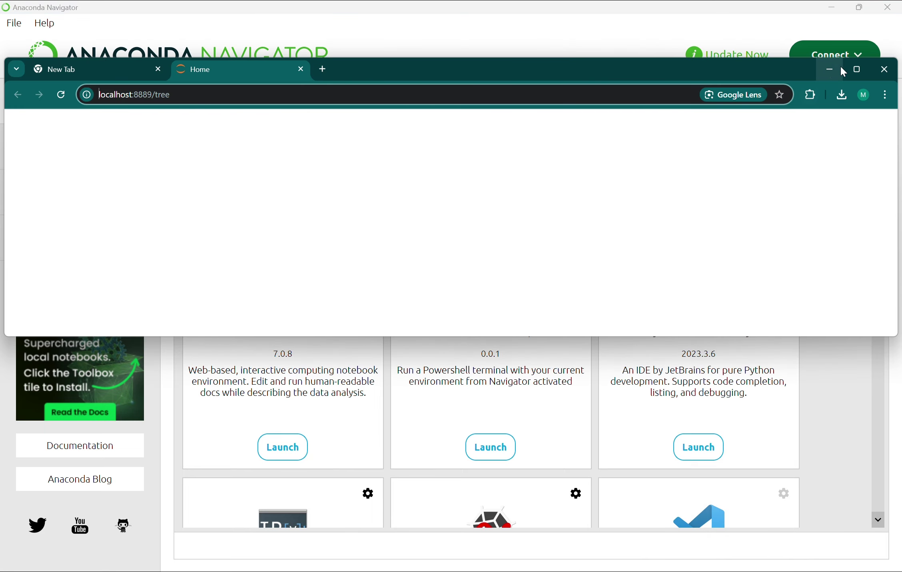
pyautogui.click(856, 69)
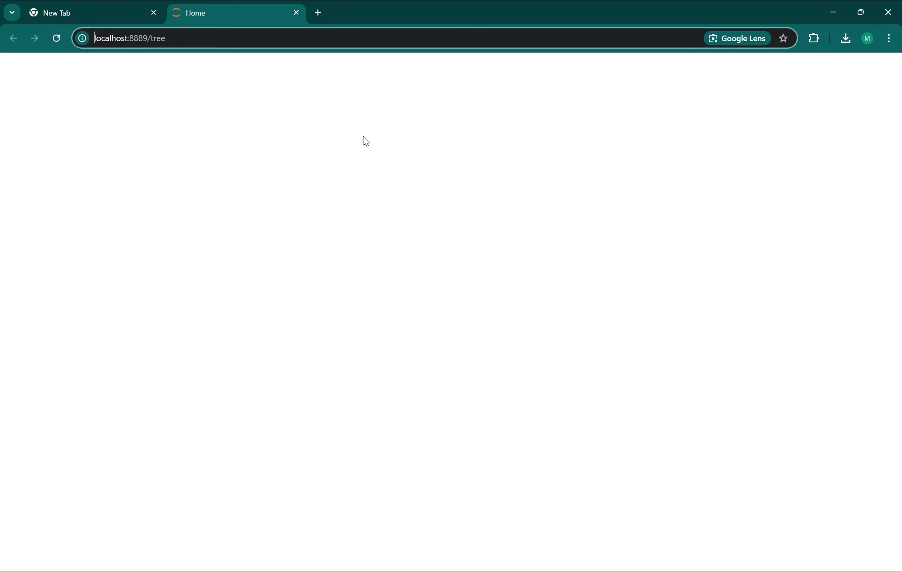
pyautogui.click(364, 165)
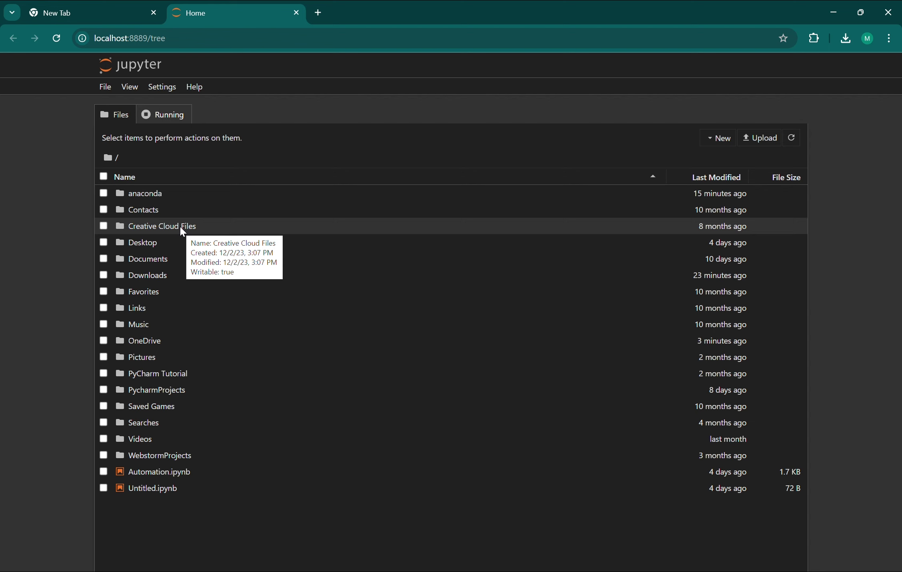
# Create a new folder named "Jupyter 2" inside the Desktop folder of the Jupyter file list.
pyautogui.doubleClick(157, 242)
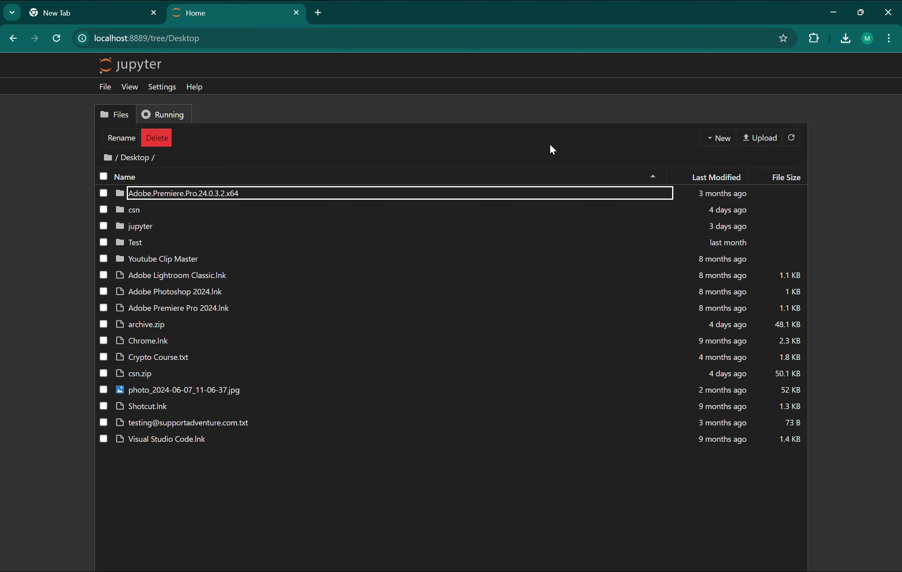
pyautogui.click(719, 140)
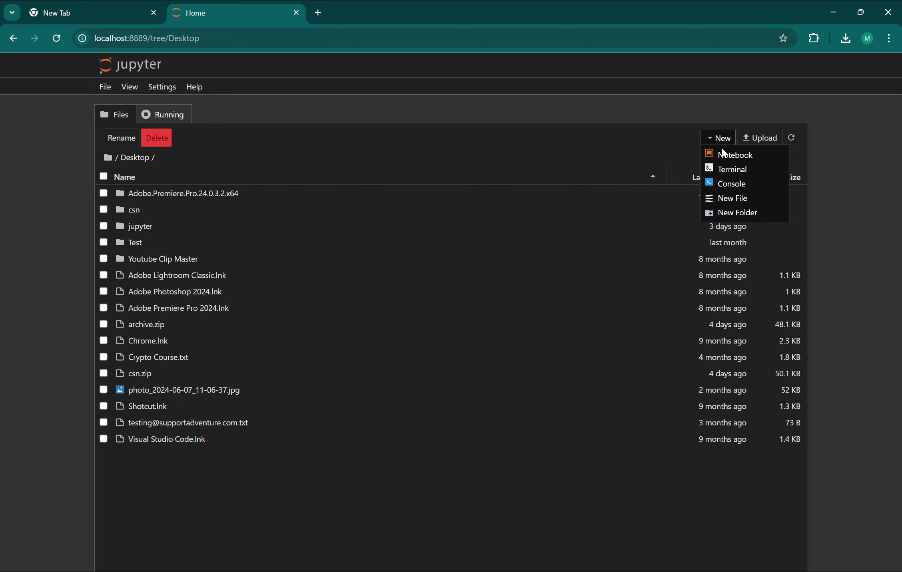
pyautogui.click(721, 213)
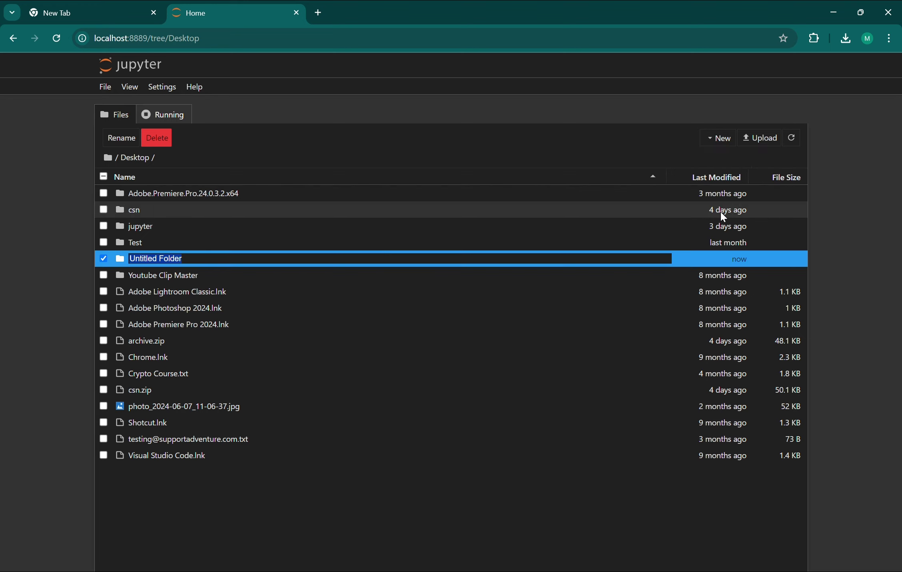
pyautogui.write('Jupyter 2')
pyautogui.press('Return')
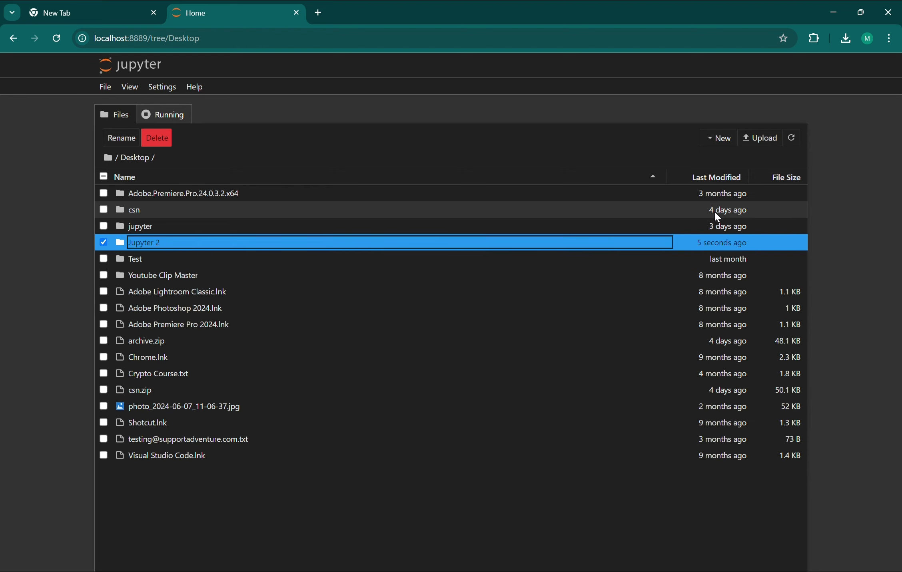
# Create a new notebook inside the "Jupyter 2" folder with the Python 3 (ipykernel) kernel.
pyautogui.doubleClick(503, 245)
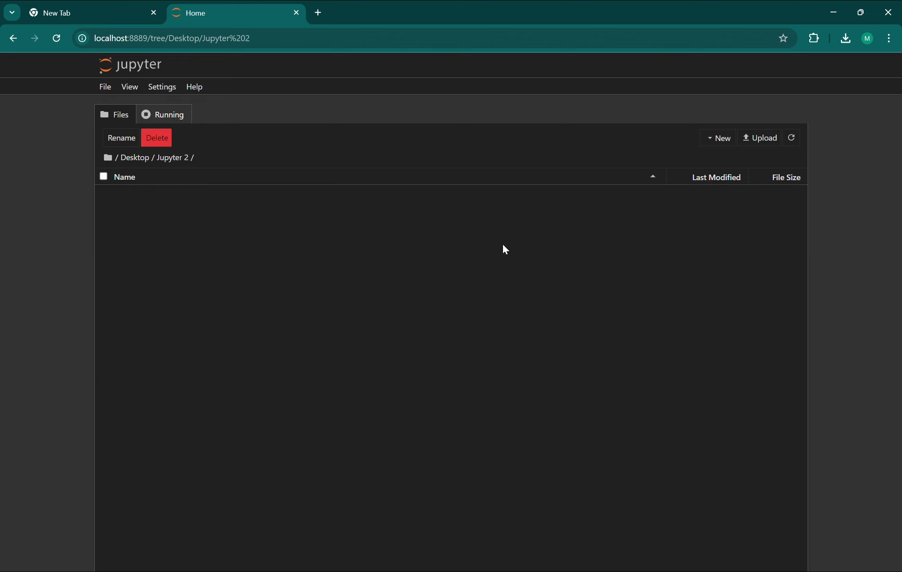
pyautogui.click(726, 139)
pyautogui.click(728, 156)
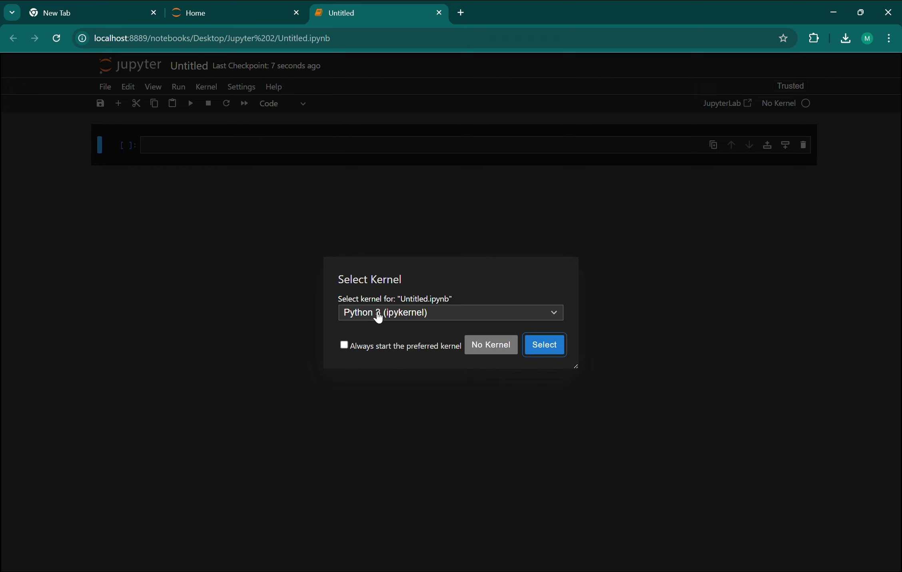
pyautogui.click(538, 345)
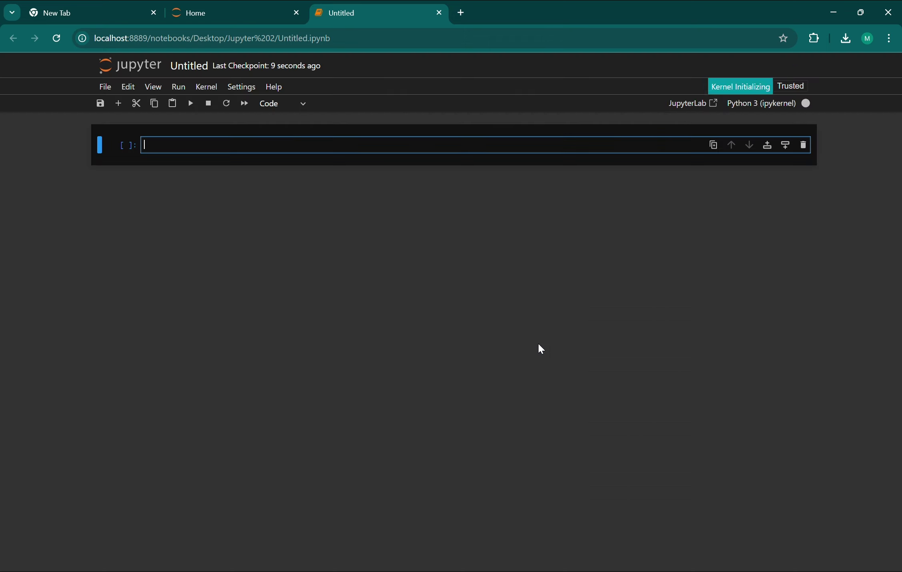
# Rename the untitled notebook as HelloWorld.ipynb.
pyautogui.click(203, 67)
pyautogui.write('H')
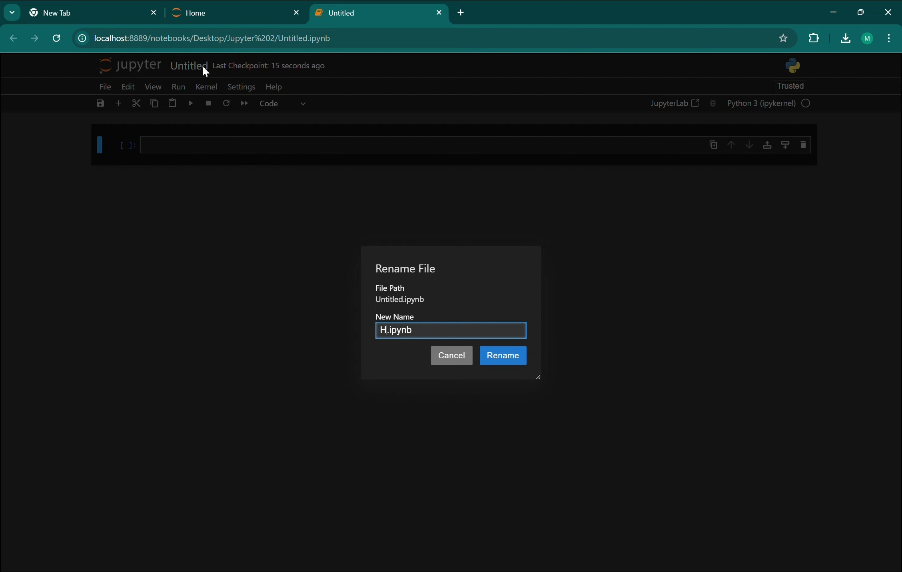
pyautogui.write('elloWorld')
pyautogui.press('Return')
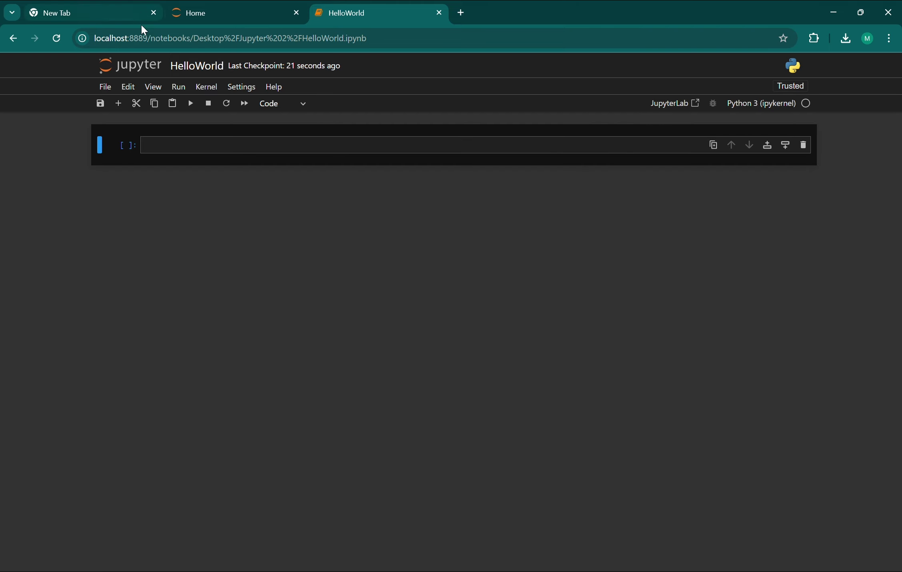
# Enter print('Hello World') in the first cell and run it.
pyautogui.click(206, 147)
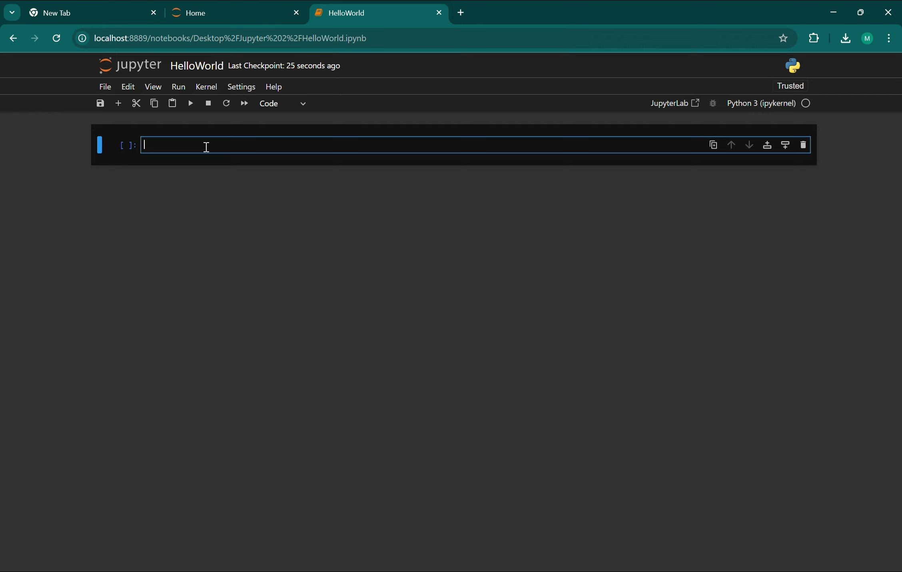
pyautogui.write("print('Hello World")
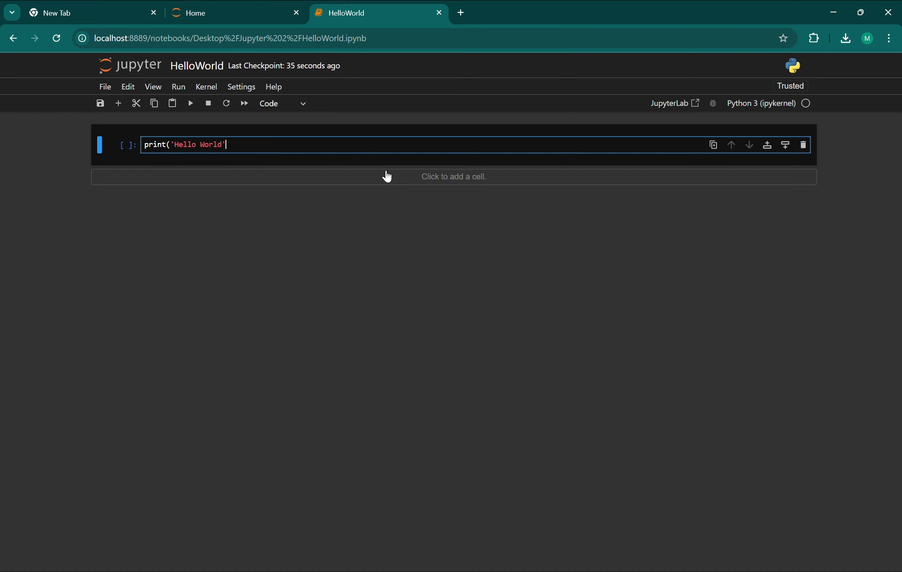
pyautogui.write("')")
pyautogui.press('Escape')
pyautogui.click(191, 104)
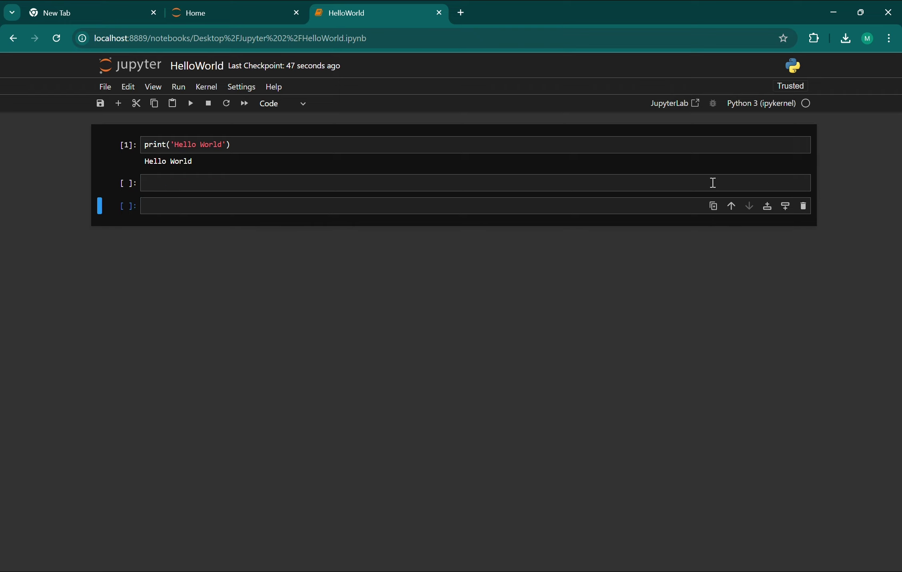
# Try inserting empty cells below and above the current one, and delete every empty cell beneath the print cell.
pyautogui.click(803, 207)
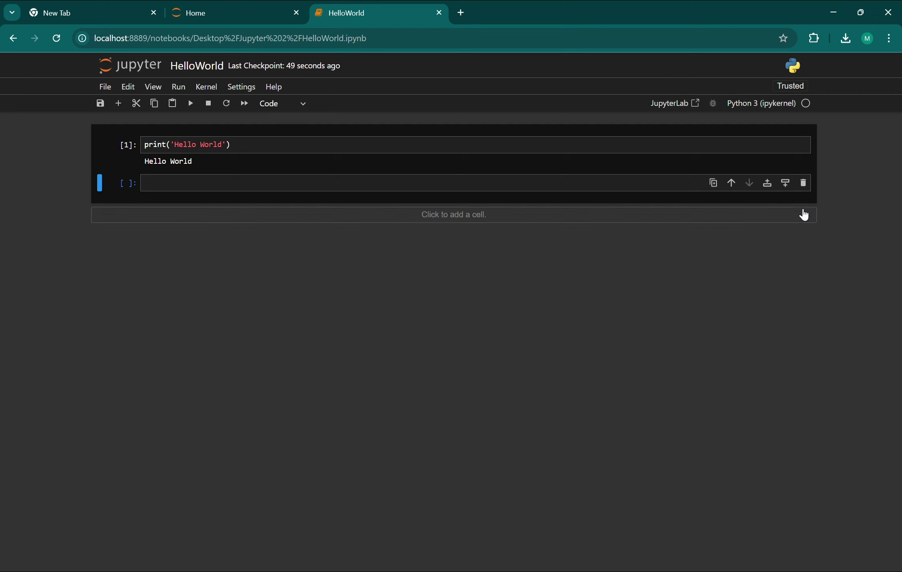
pyautogui.click(785, 187)
pyautogui.click(767, 208)
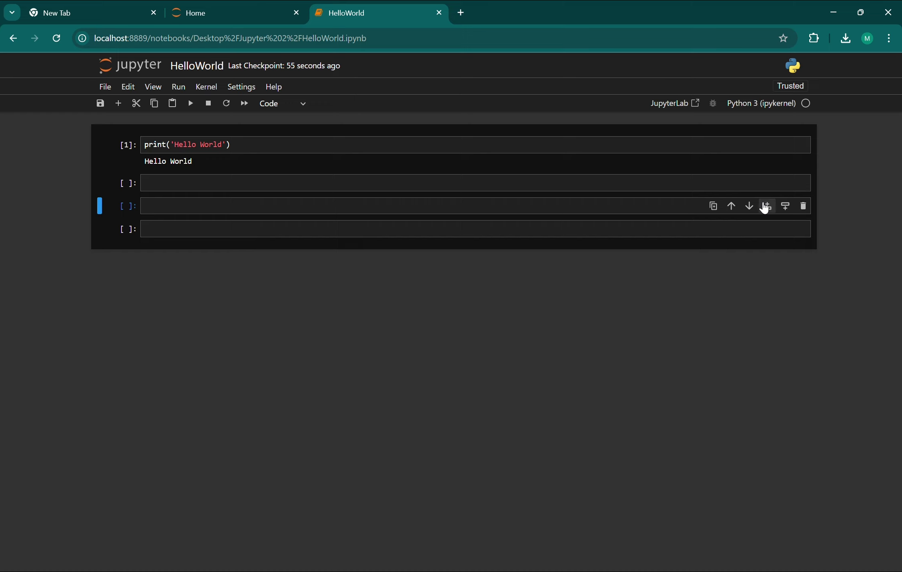
pyautogui.click(802, 210)
pyautogui.click(802, 212)
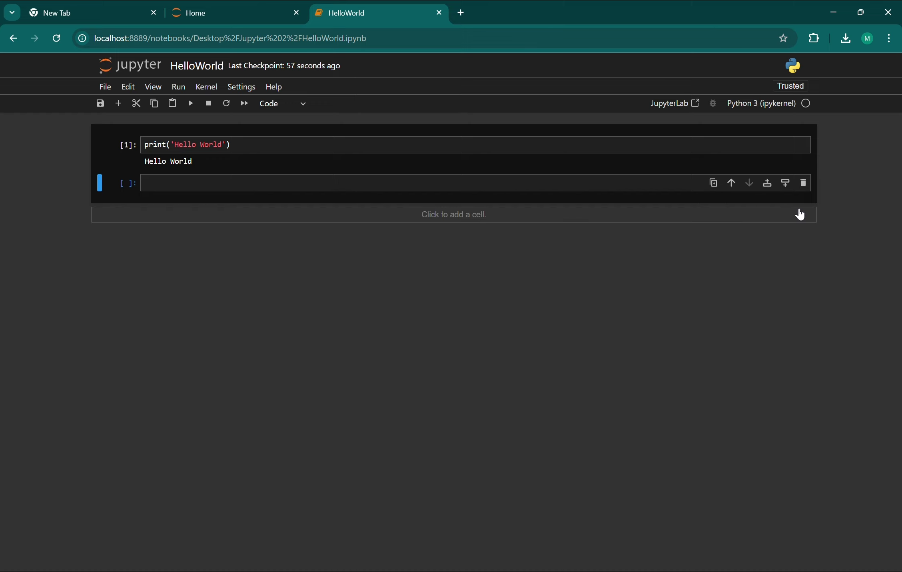
pyautogui.click(801, 188)
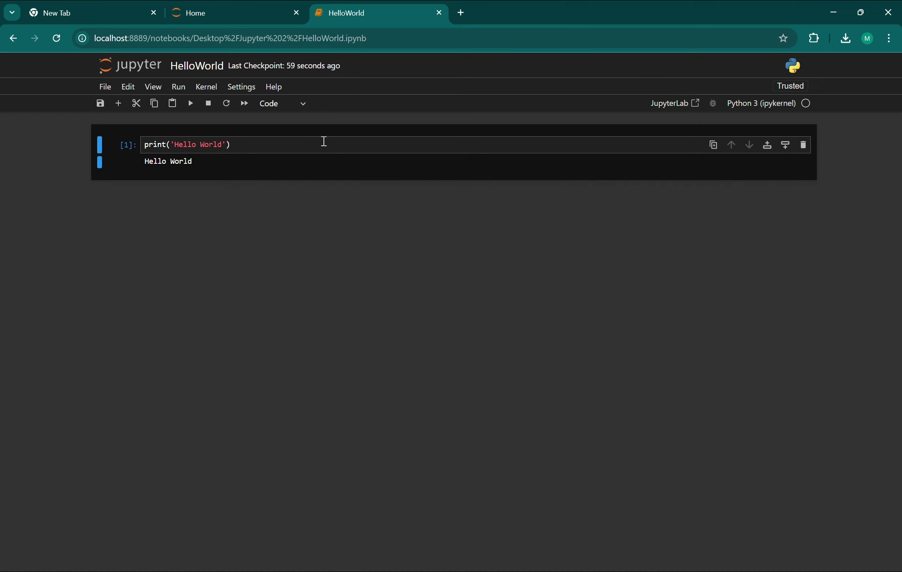